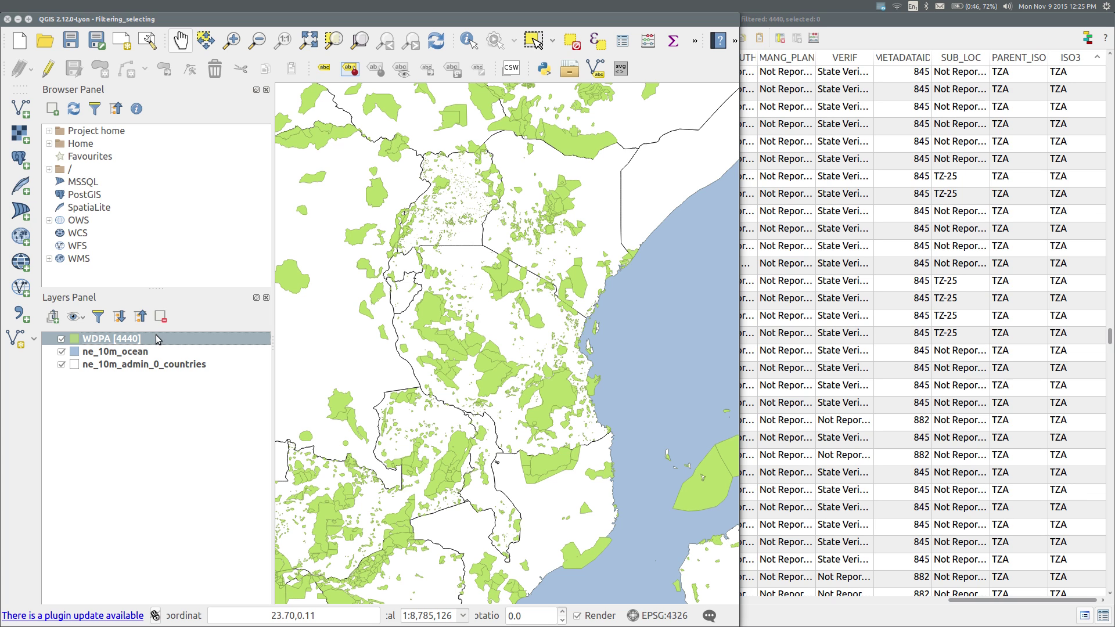
# Select the ne_10m_ocean, ne_10m_admin_0_countries and WDPA layers in turn in the Layers Panel
pyautogui.click(153, 356)
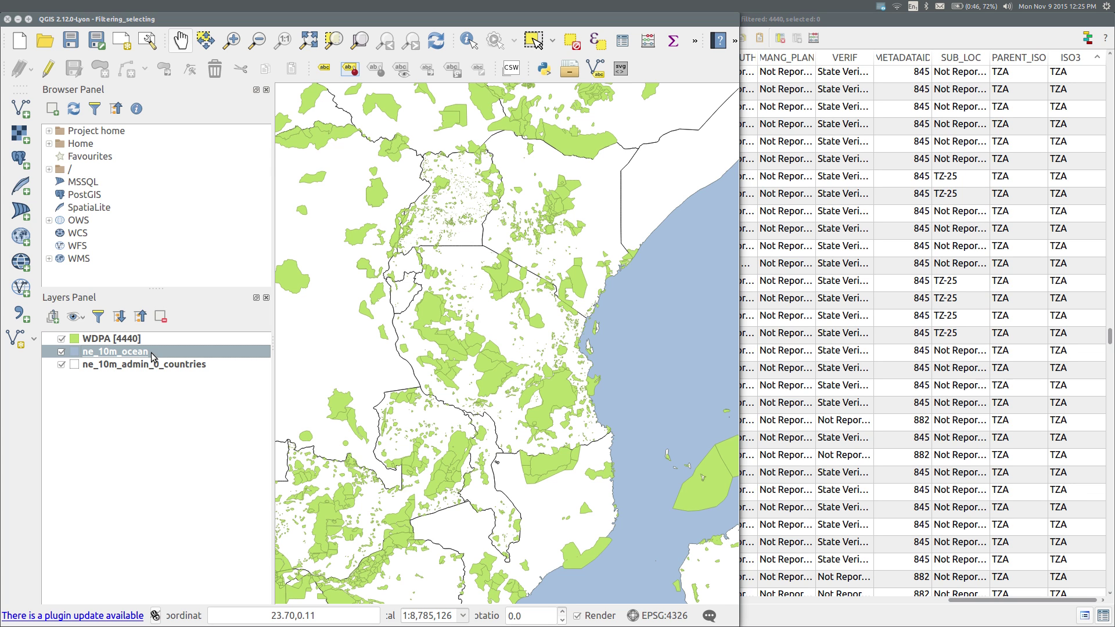
pyautogui.click(169, 370)
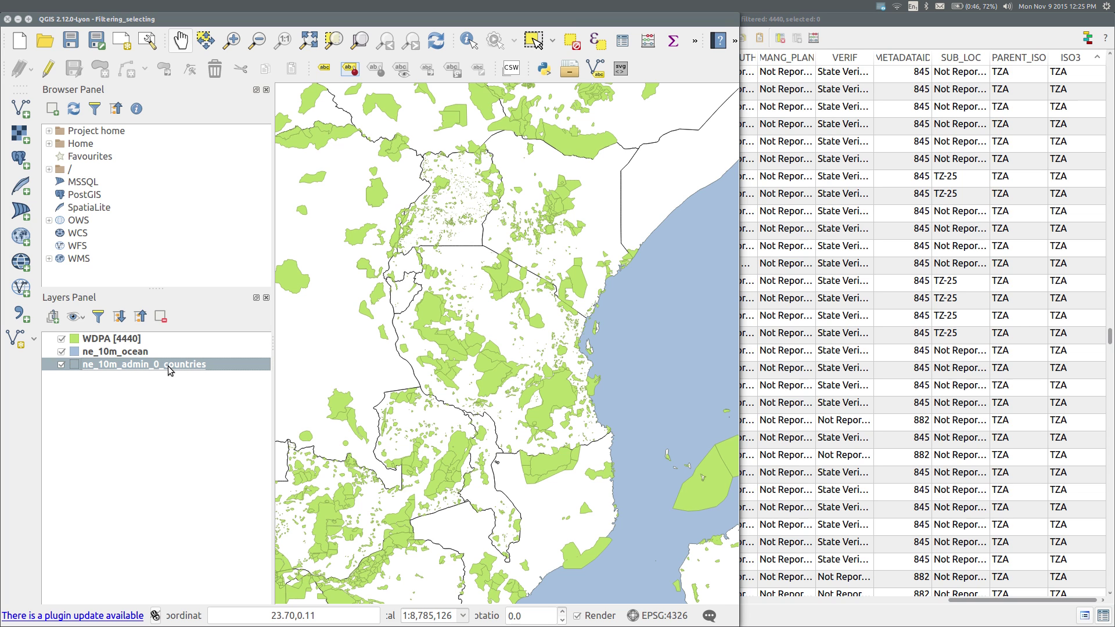
pyautogui.click(137, 338)
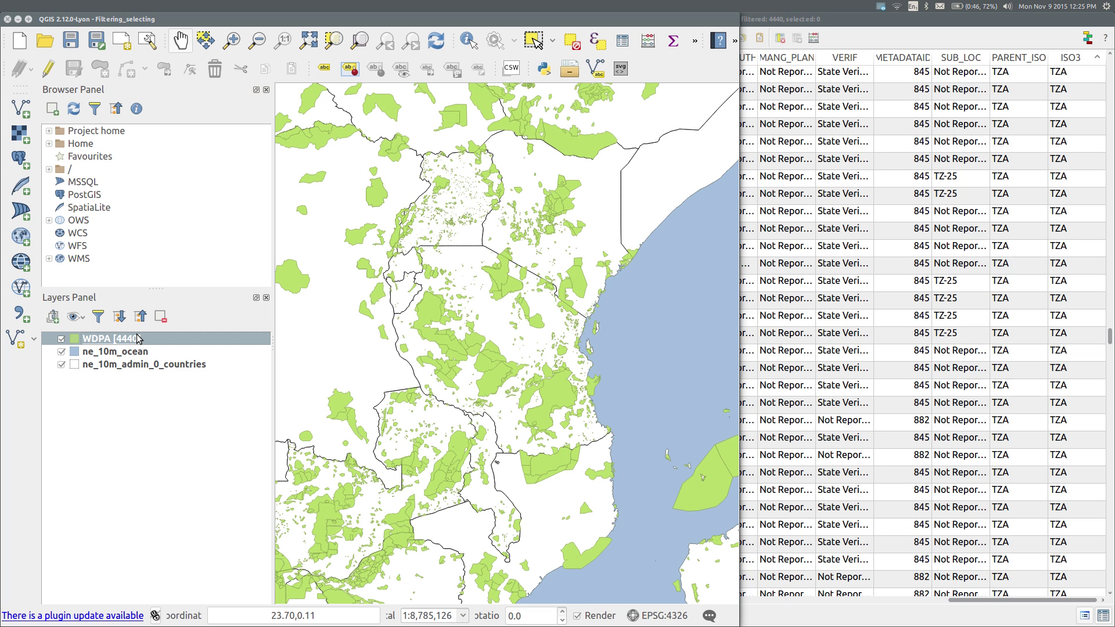
# Dismiss the WDPA actions menu, bring up the attribute table, and maximize the QGIS window
pyautogui.rightClick(173, 342)
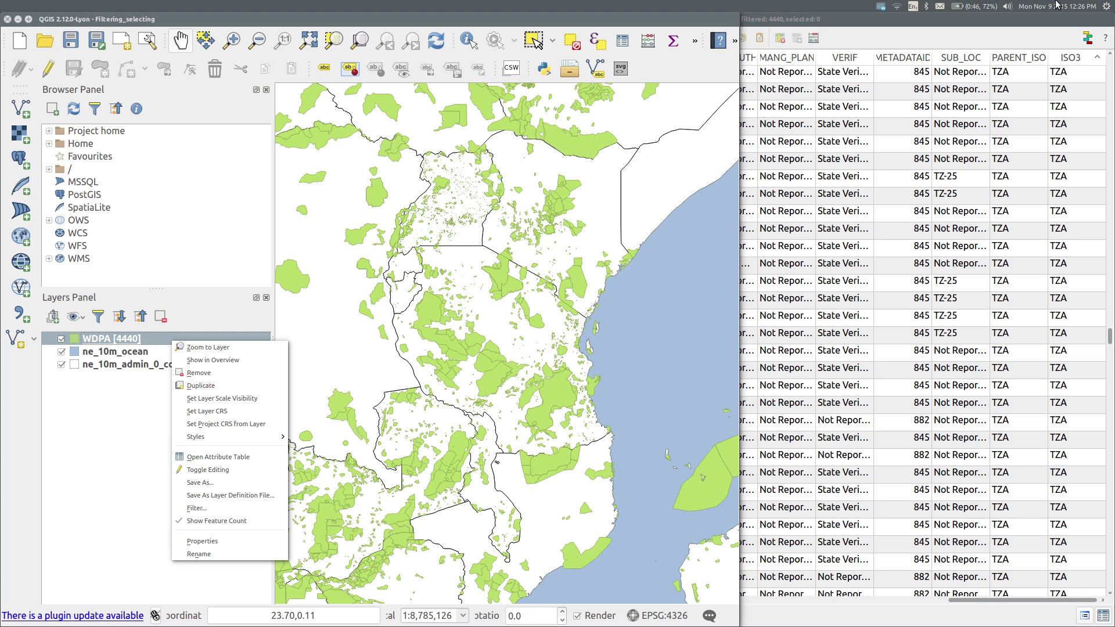
pyautogui.click(1013, 24)
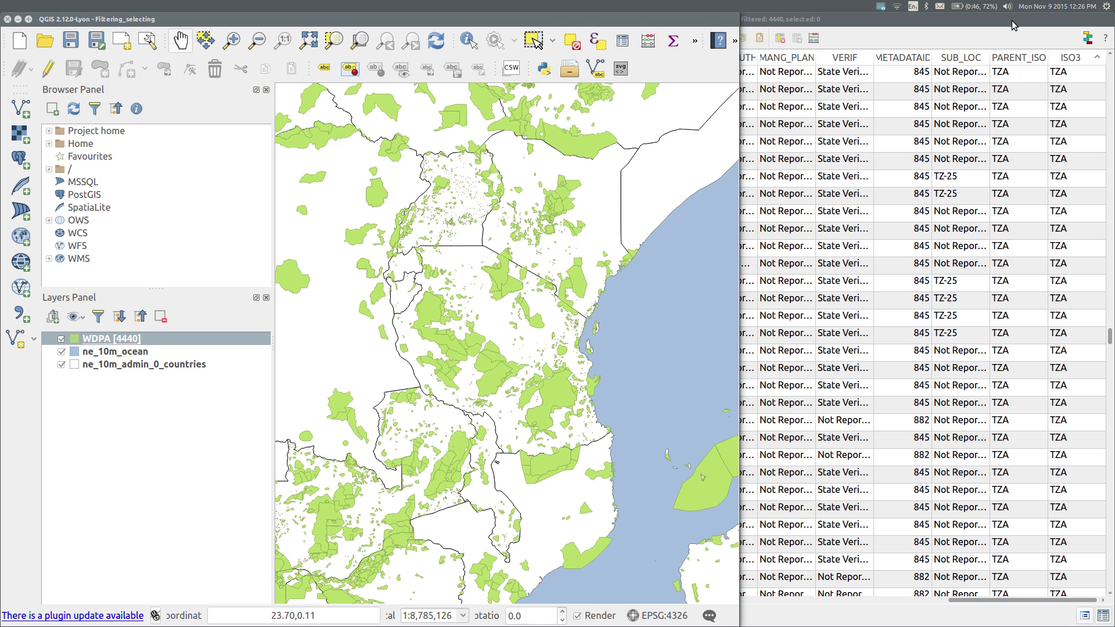
pyautogui.click(1013, 24)
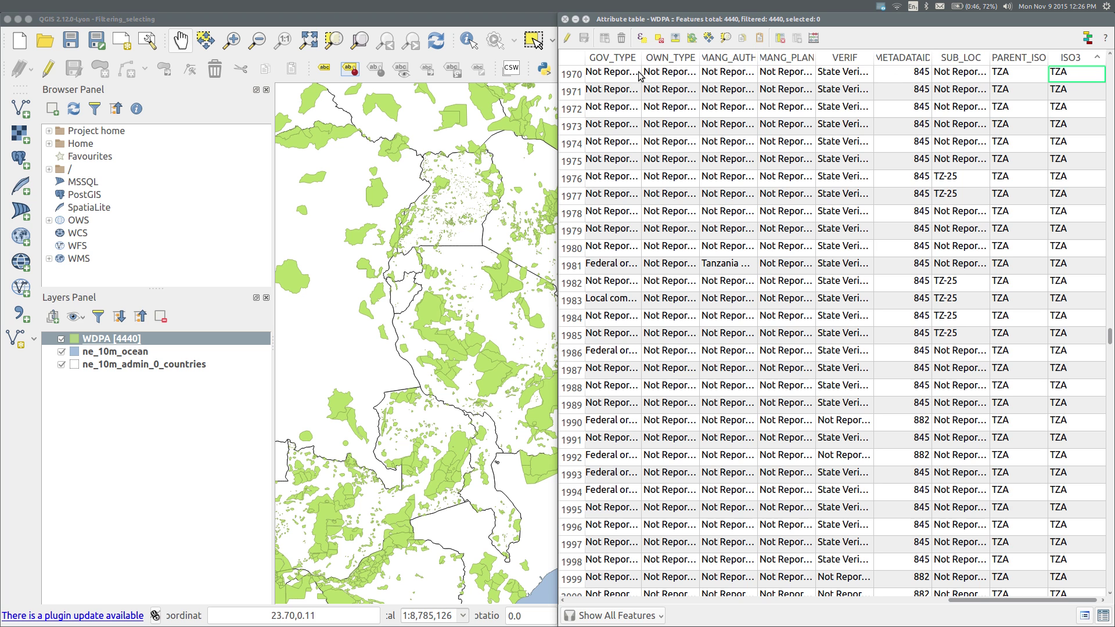
pyautogui.click(27, 20)
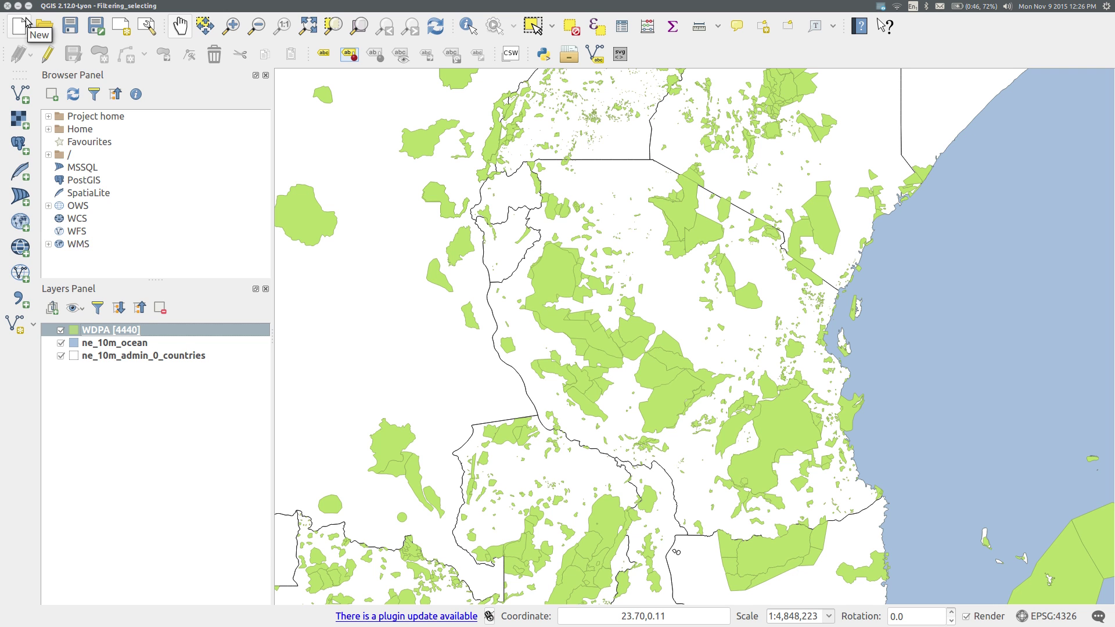
# Apply the filter "ISO3" = 'TZA' to WDPA, confirming the test returns 618 rows
pyautogui.rightClick(194, 337)
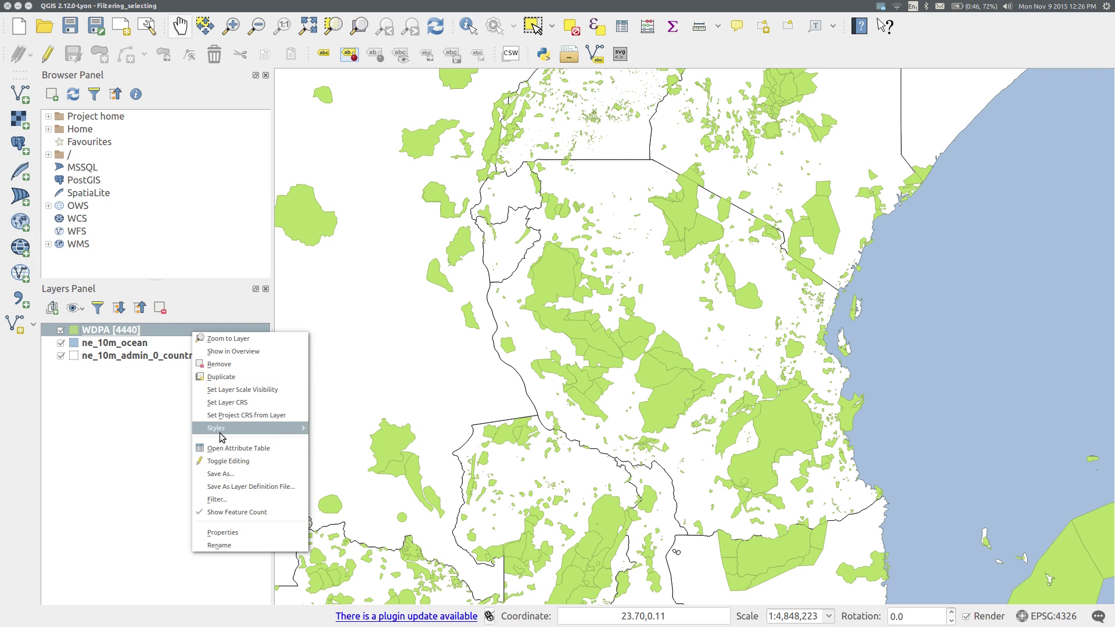
pyautogui.click(238, 498)
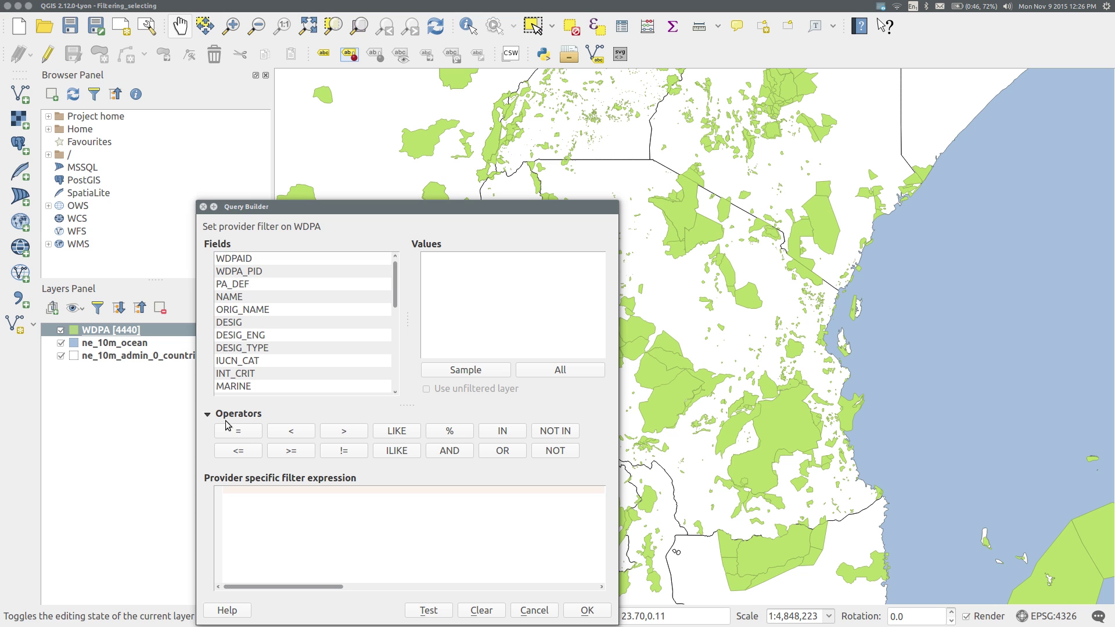
pyautogui.scroll(-6, 340, 302)
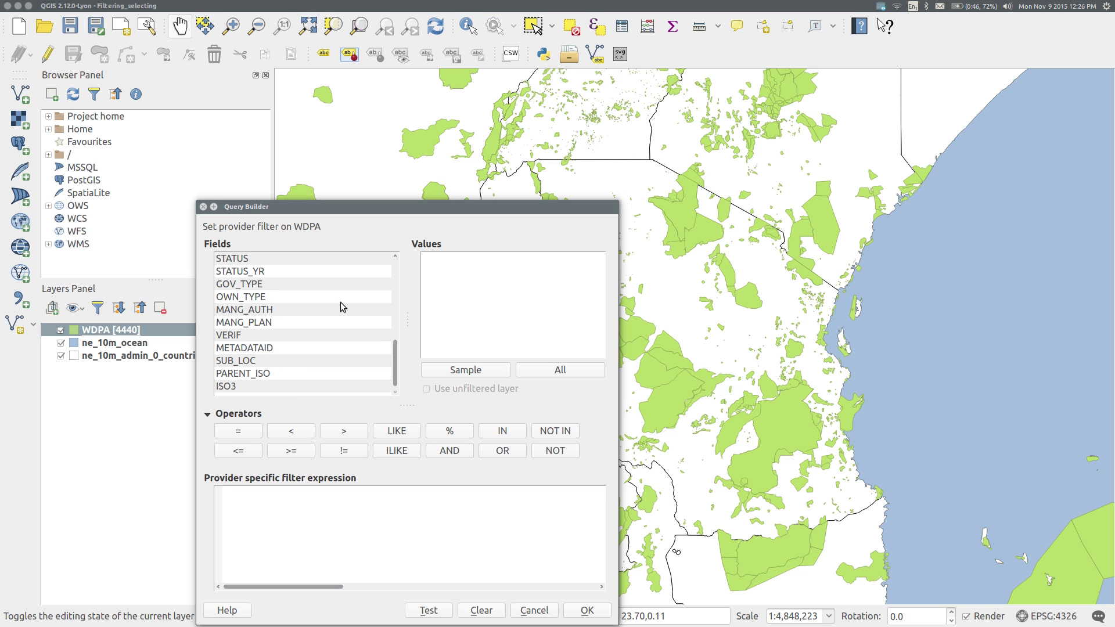
pyautogui.doubleClick(273, 386)
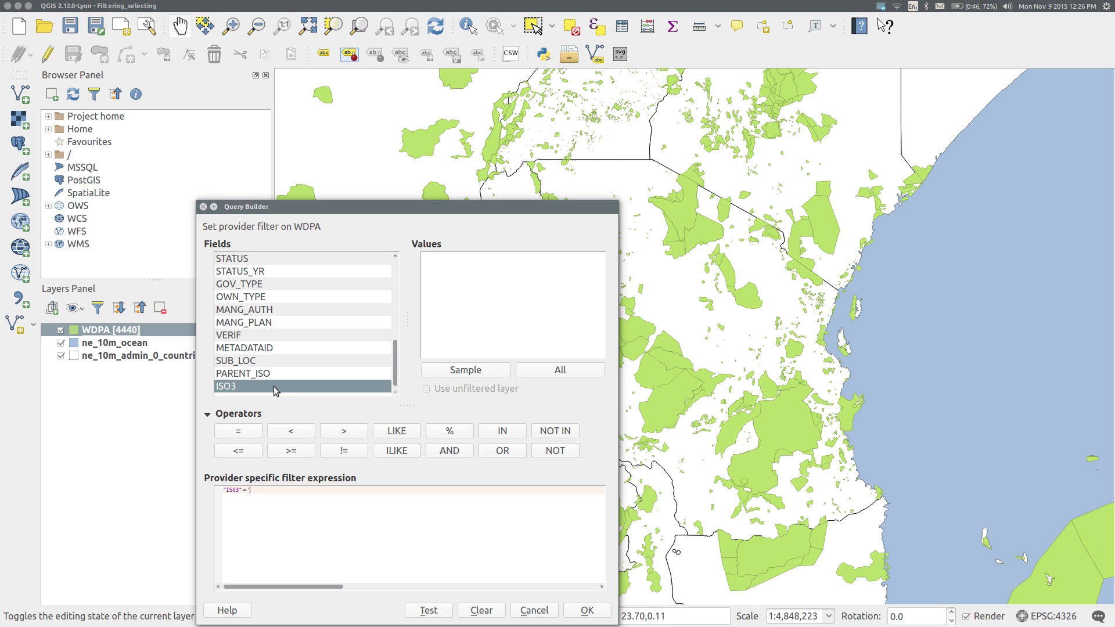
pyautogui.write("='TZA")
pyautogui.click(435, 611)
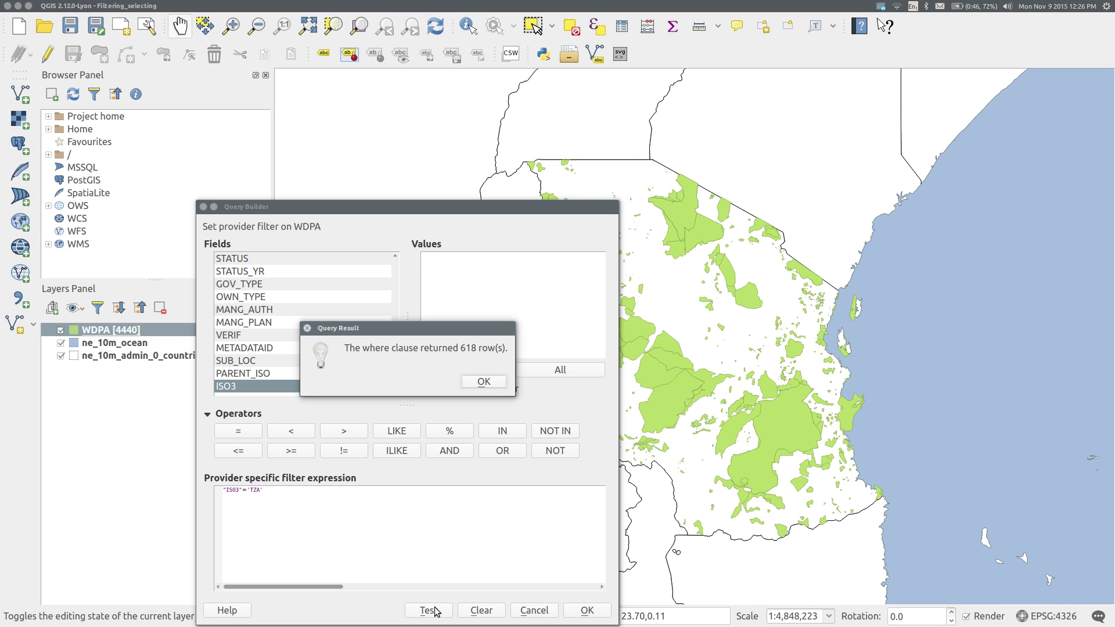
pyautogui.click(484, 381)
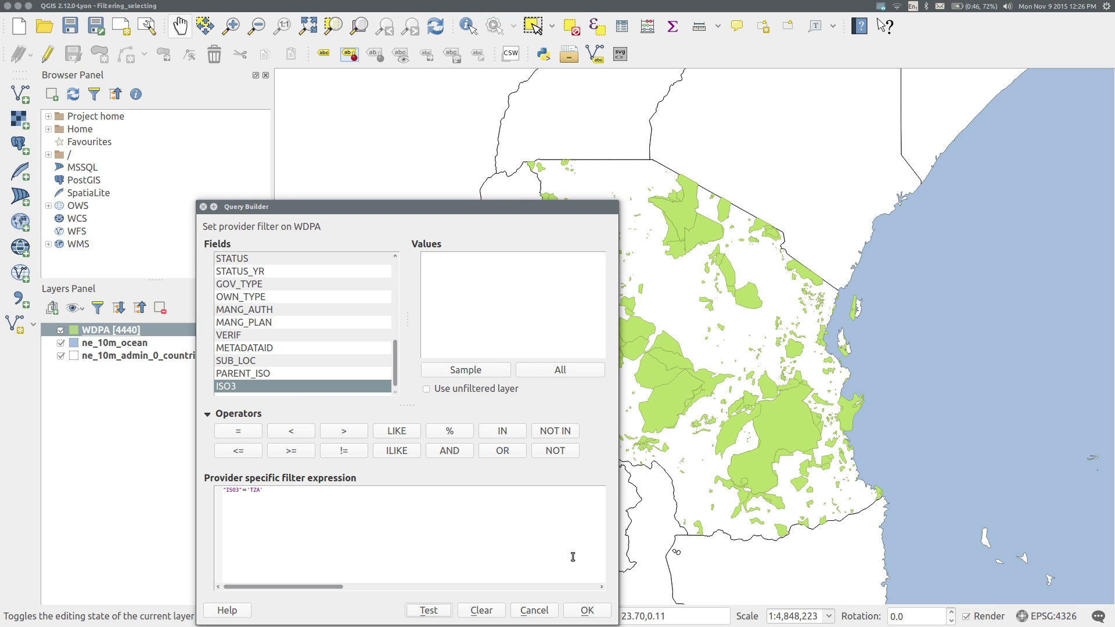
pyautogui.click(583, 611)
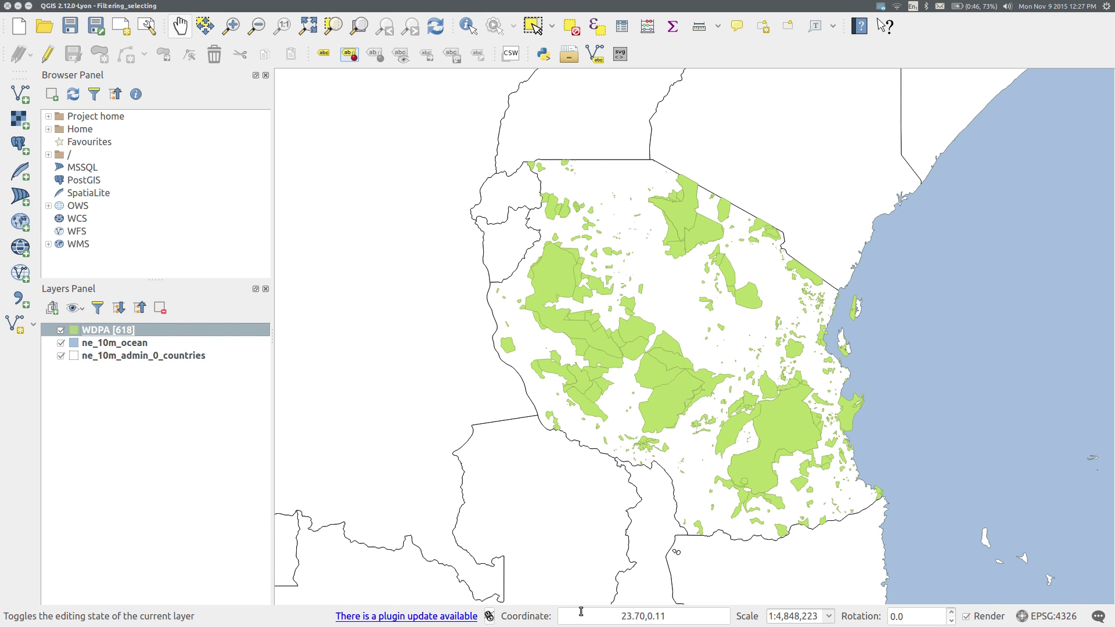
# Clear the ISO3 = 'TZA' expression in the WDPA Query Builder and confirm
pyautogui.rightClick(193, 333)
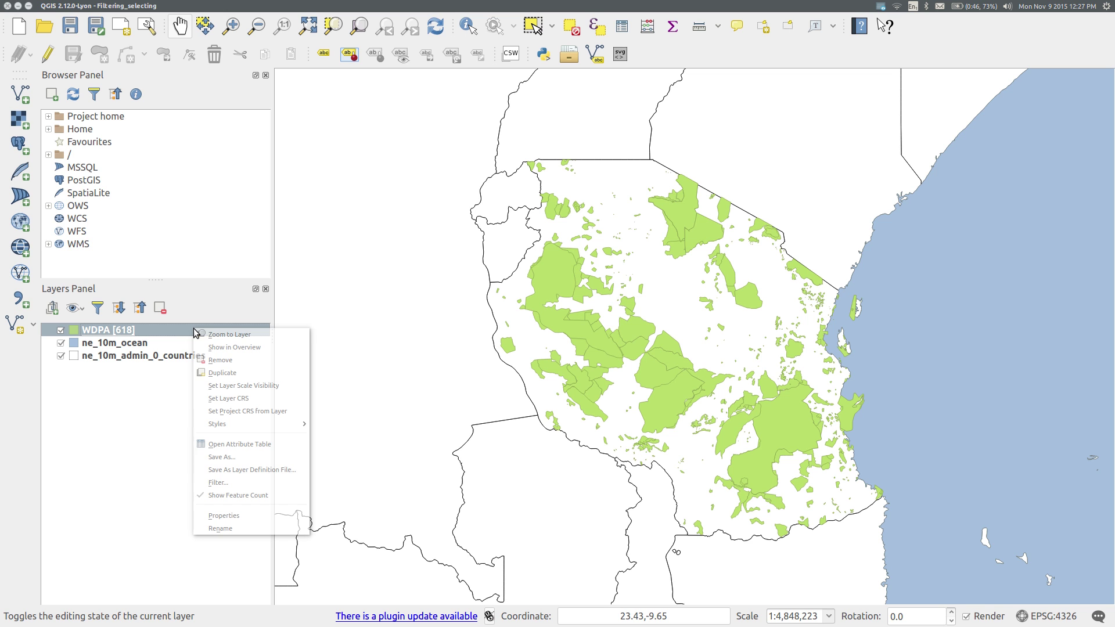
pyautogui.click(218, 482)
pyautogui.scroll(-5, 321, 279)
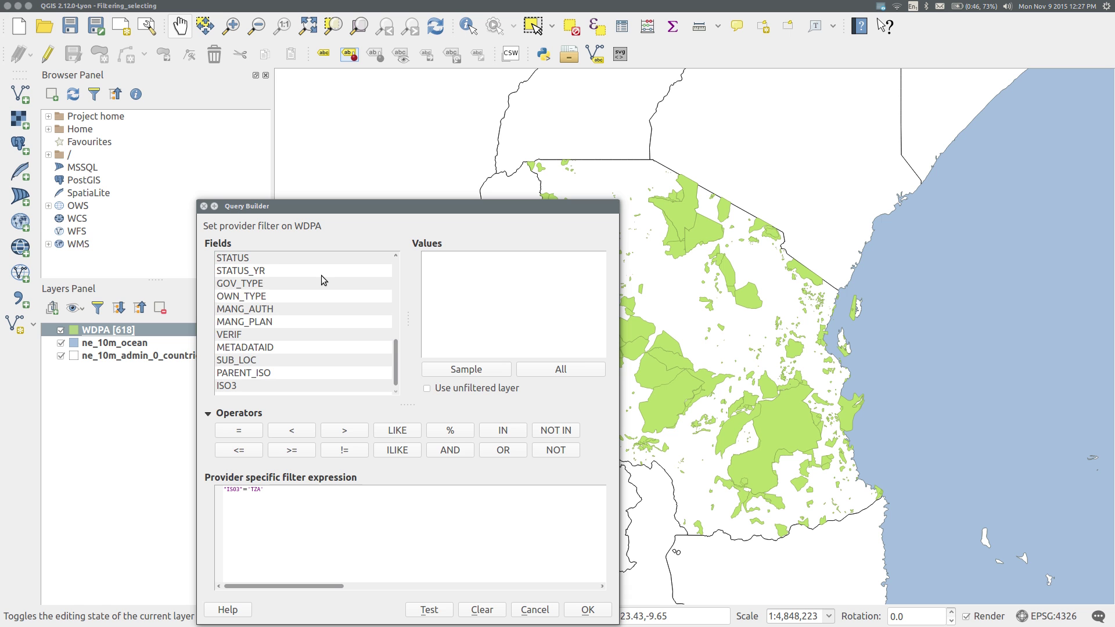
pyautogui.click(491, 614)
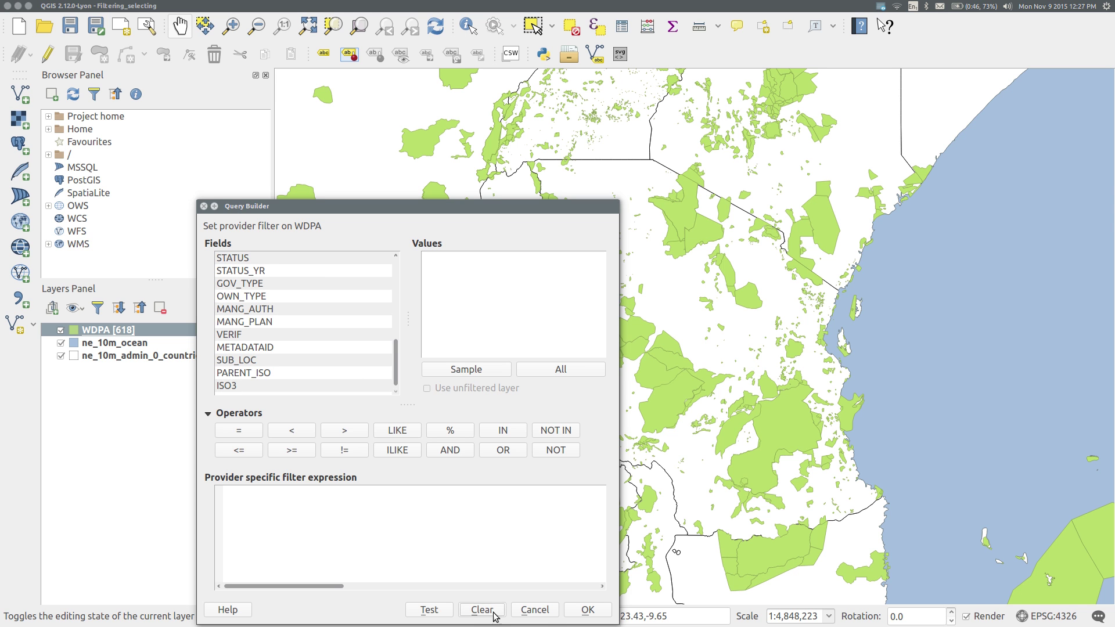
pyautogui.click(585, 610)
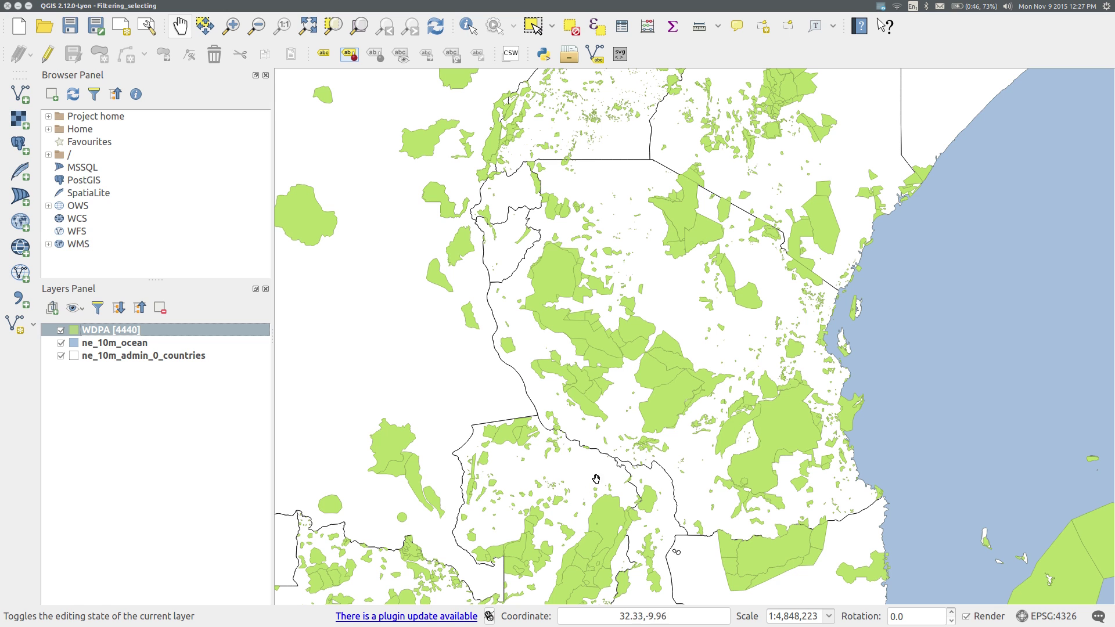
# Select WDPA features with the expression "ISO3" = 'TZA', giving 618 selected areas
pyautogui.click(595, 27)
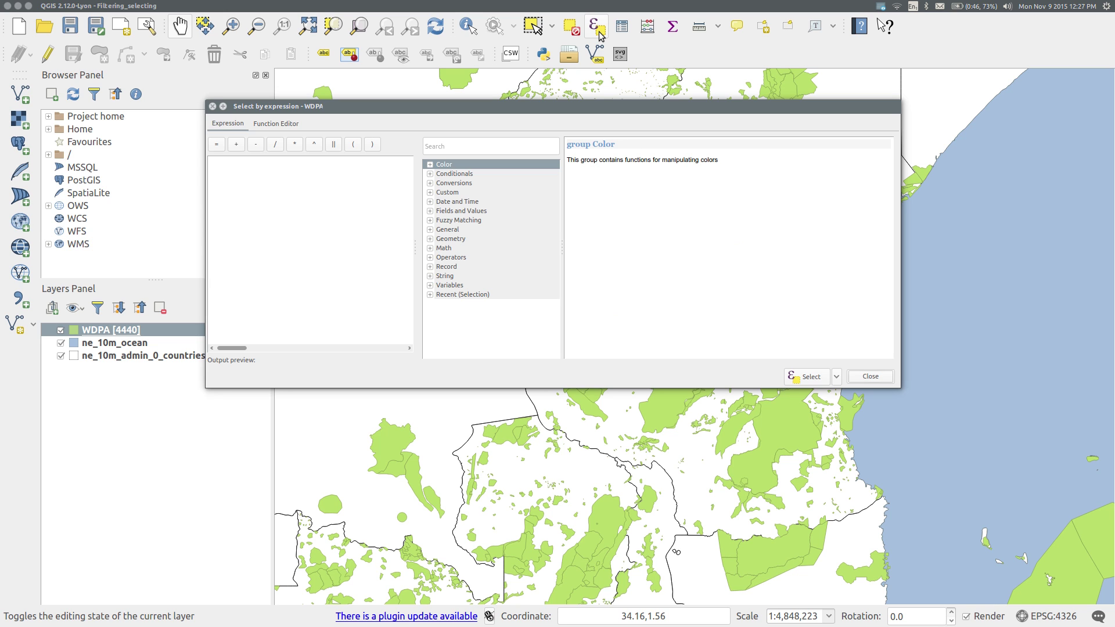
pyautogui.doubleClick(469, 212)
pyautogui.scroll(-6, 482, 247)
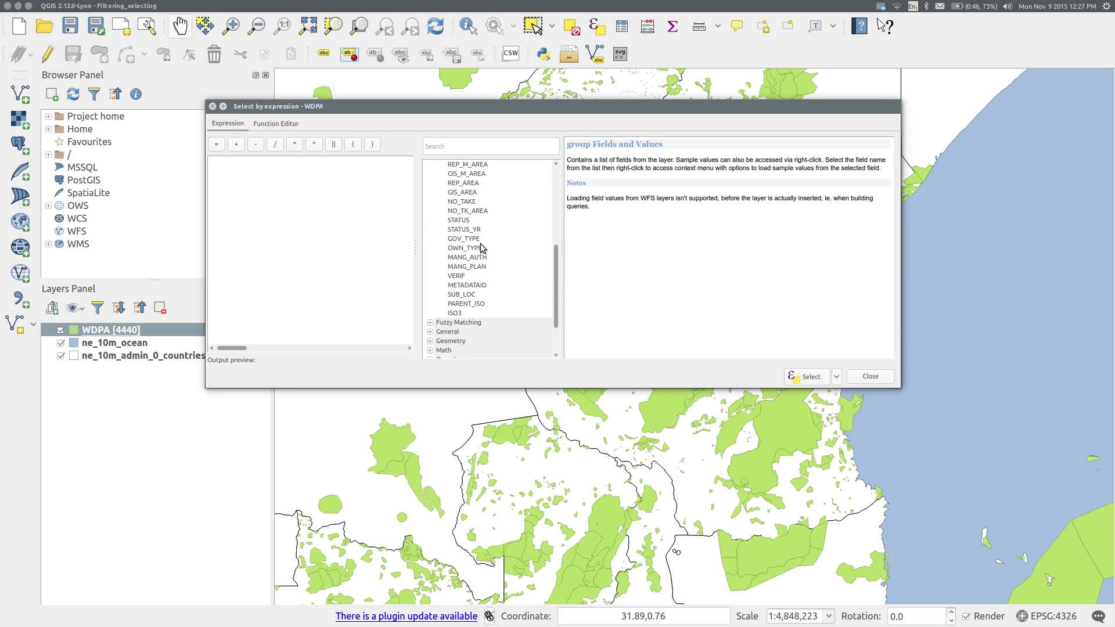
pyautogui.click(466, 314)
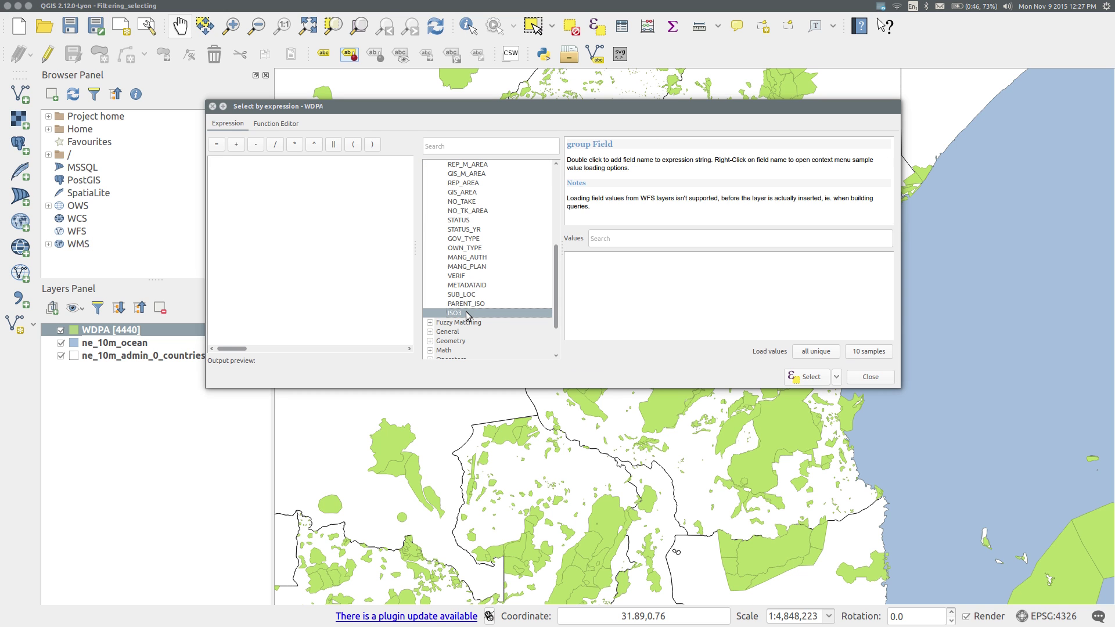
pyautogui.doubleClick(466, 315)
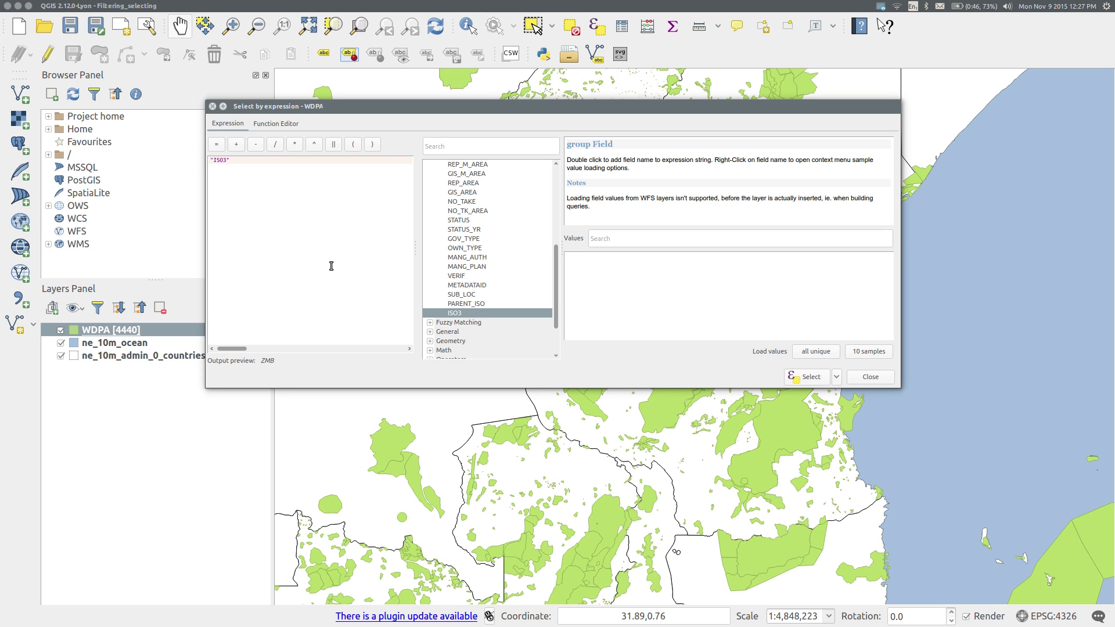
pyautogui.write("='TZA'")
pyautogui.click(809, 378)
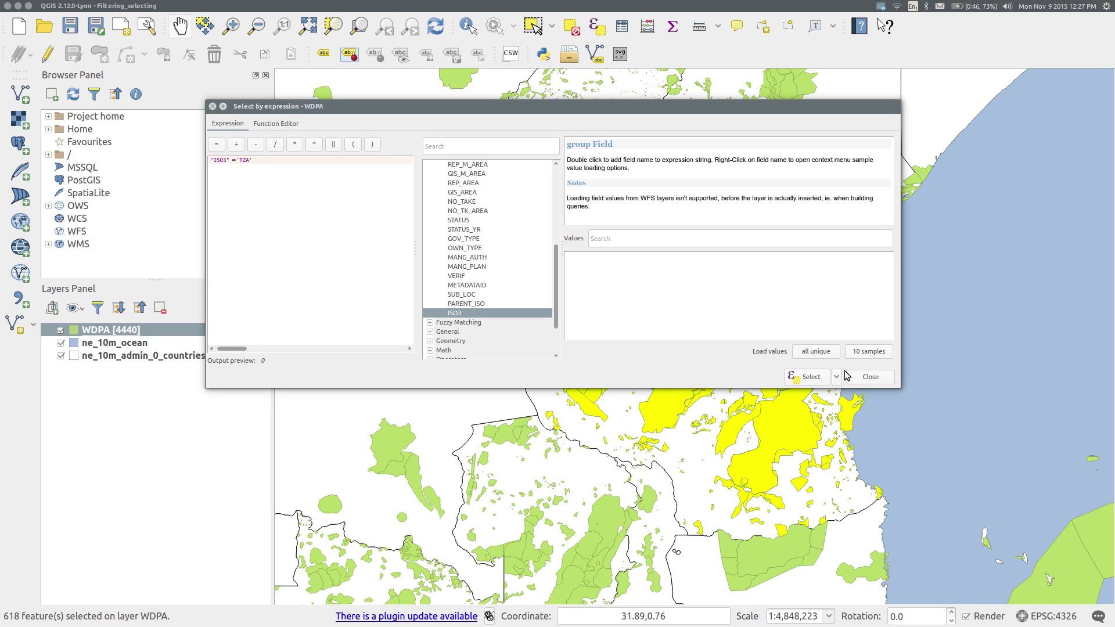
pyautogui.click(870, 376)
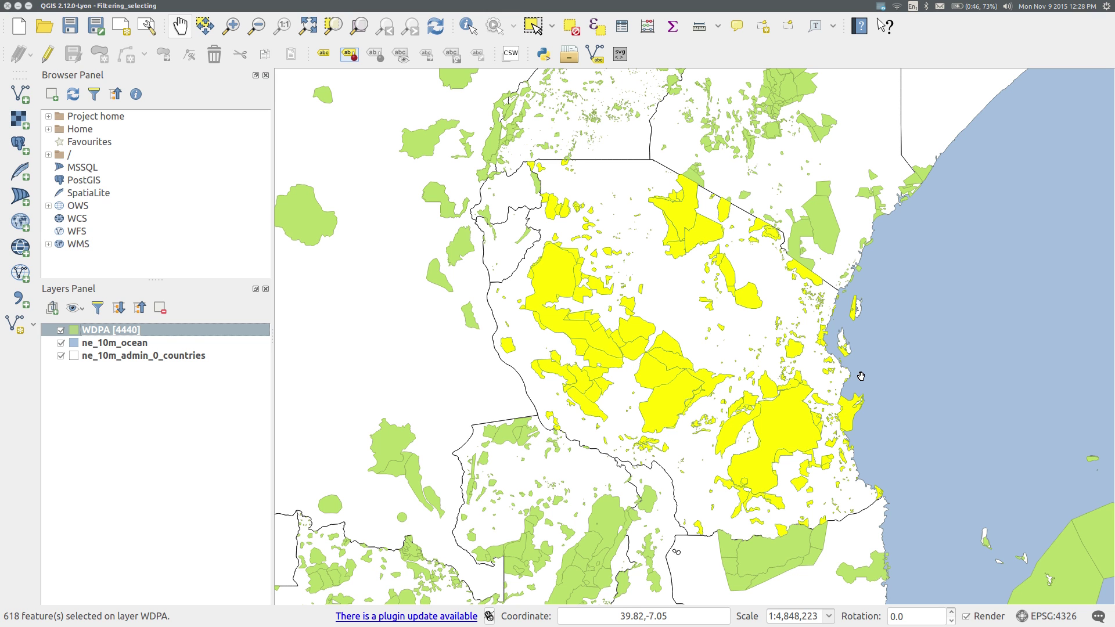
# Zoom to the selection and export only selected WDPA features as a TZA shapefile on the Desktop
pyautogui.click(334, 26)
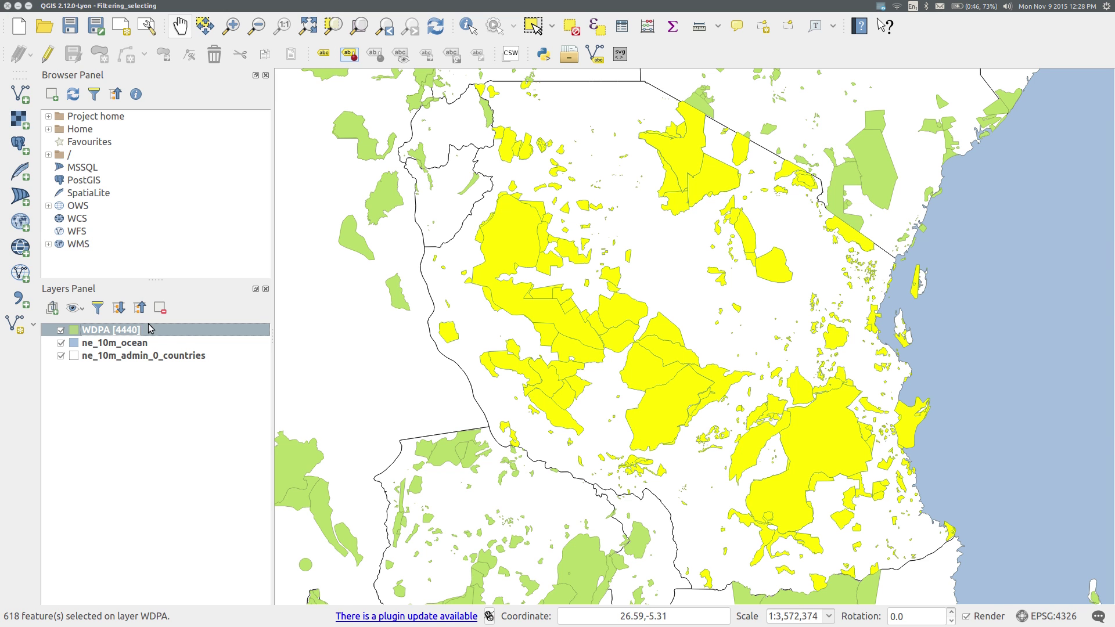
pyautogui.rightClick(169, 325)
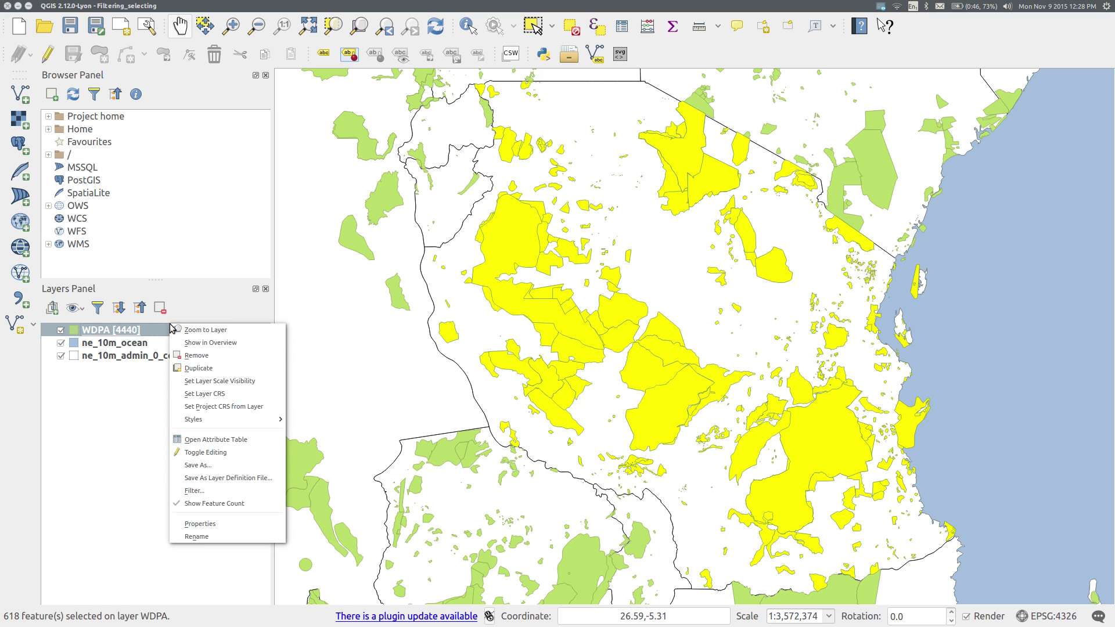
pyautogui.click(218, 466)
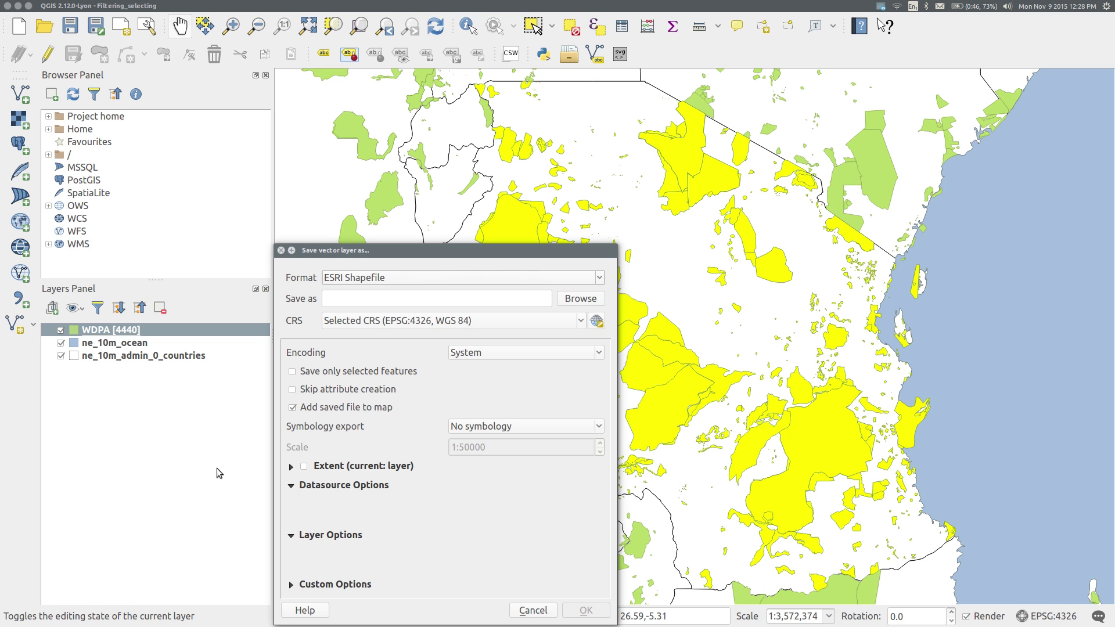
pyautogui.click(582, 301)
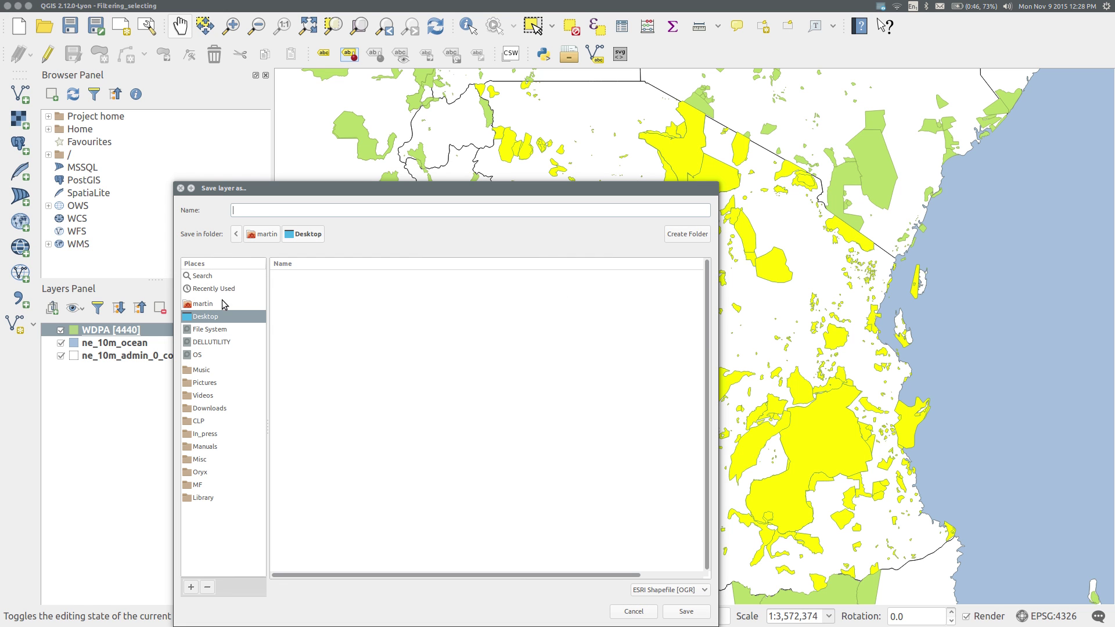
pyautogui.write('TZA')
pyautogui.click(687, 612)
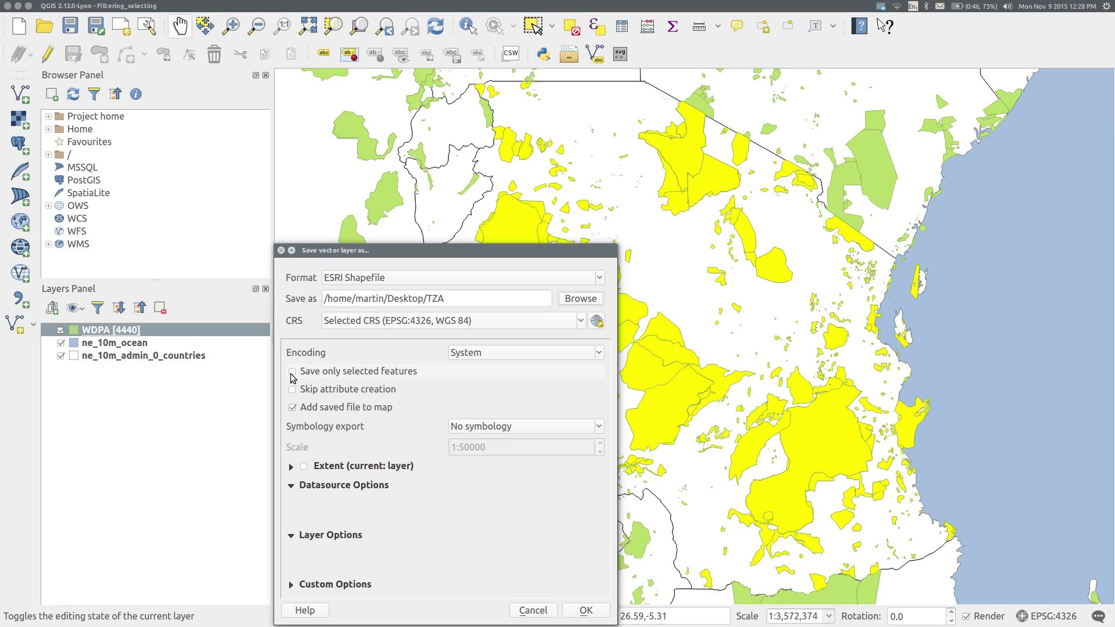
pyautogui.click(292, 375)
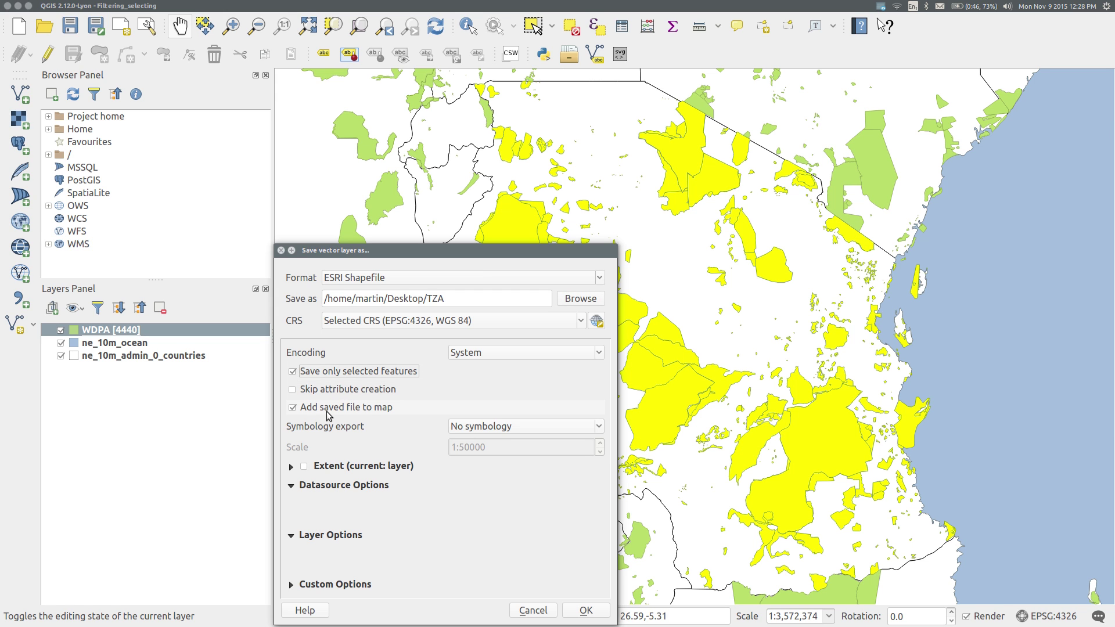
pyautogui.click(584, 610)
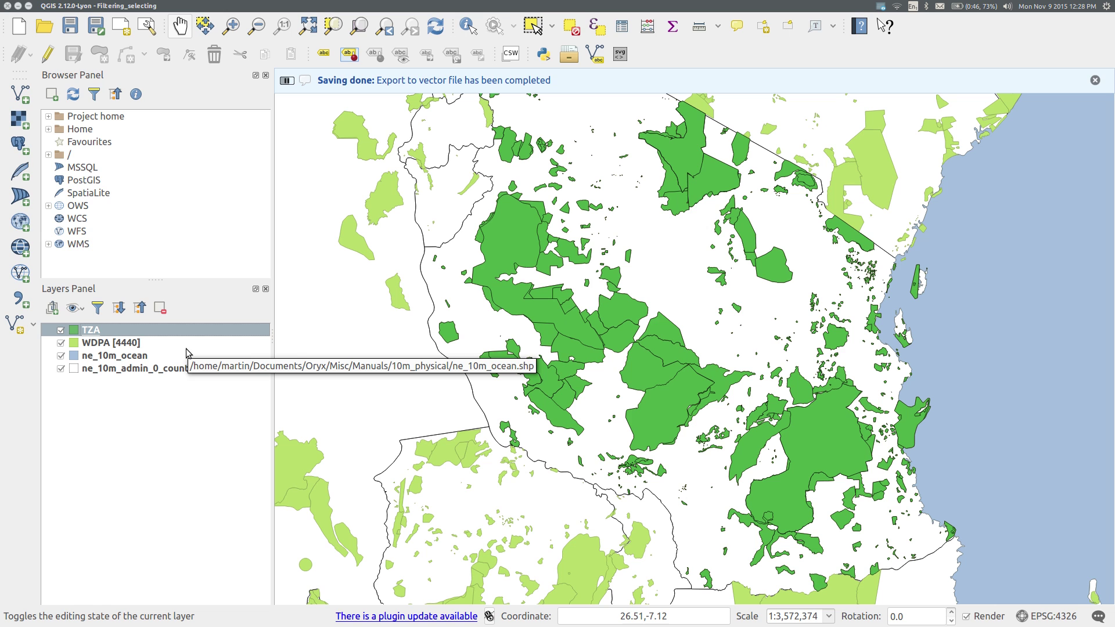
# Remove the WDPA layer from the project
pyautogui.click(141, 345)
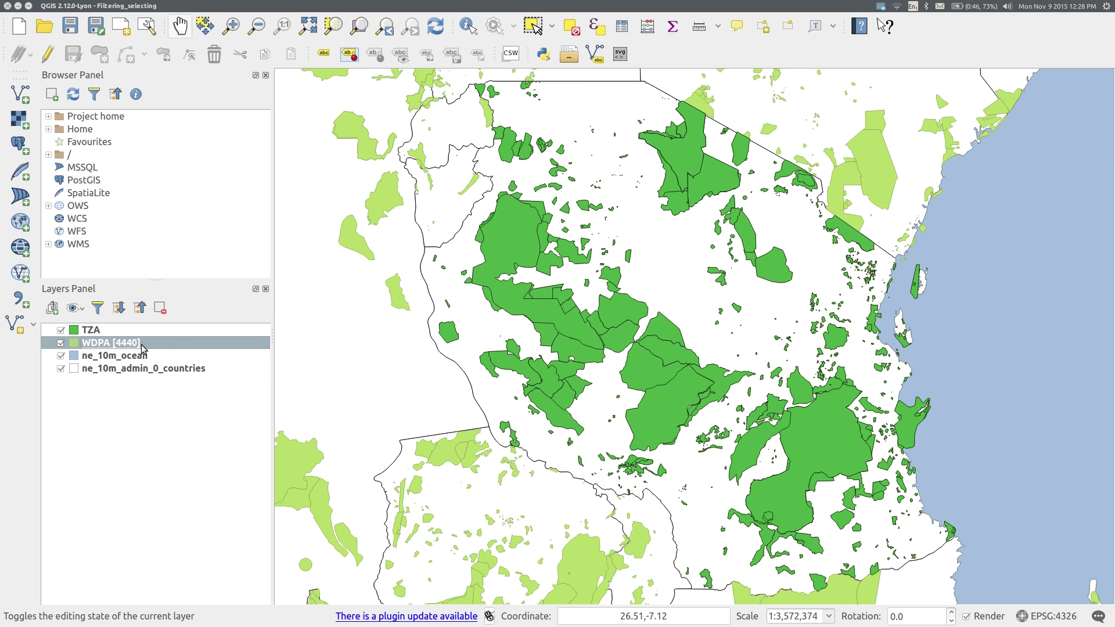
pyautogui.rightClick(142, 347)
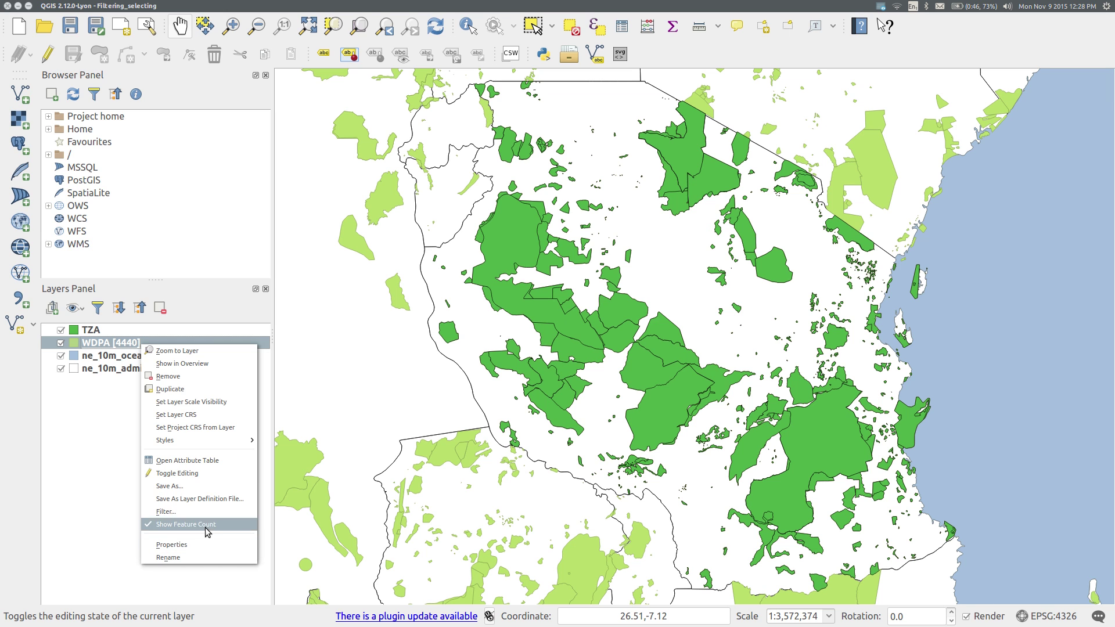
pyautogui.click(193, 377)
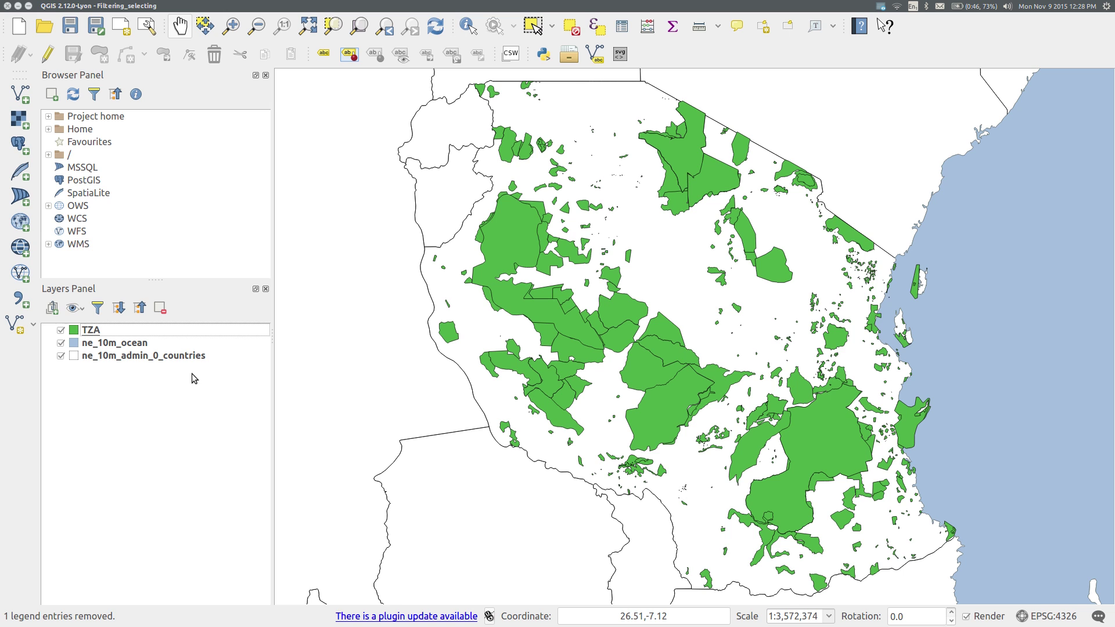
# Style the TZA layer with the light 'green' fill symbol
pyautogui.click(187, 329)
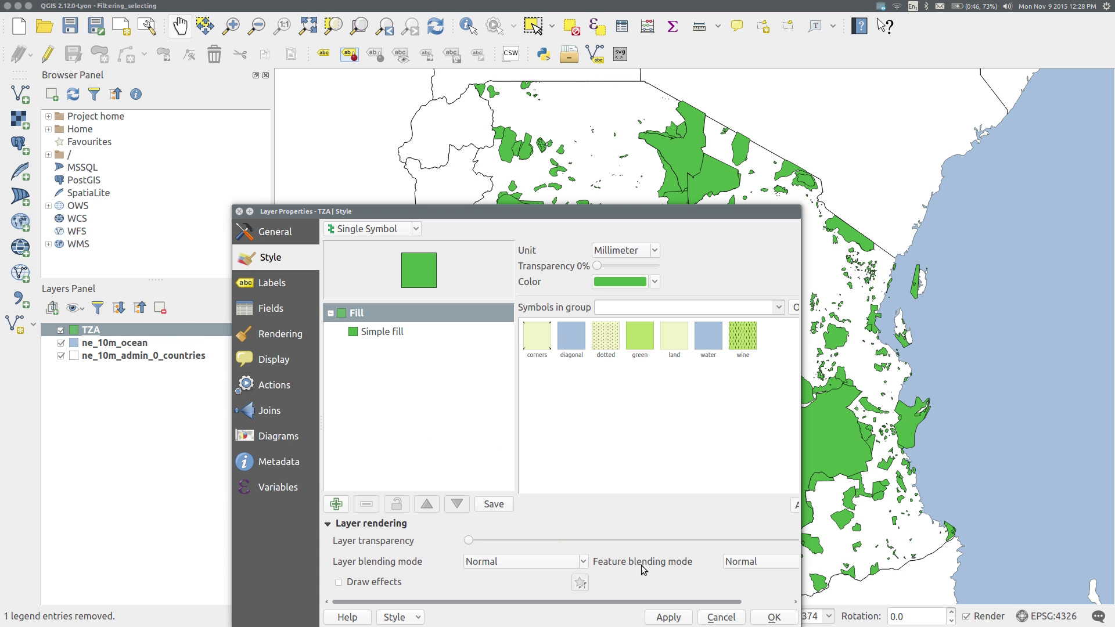
pyautogui.click(648, 334)
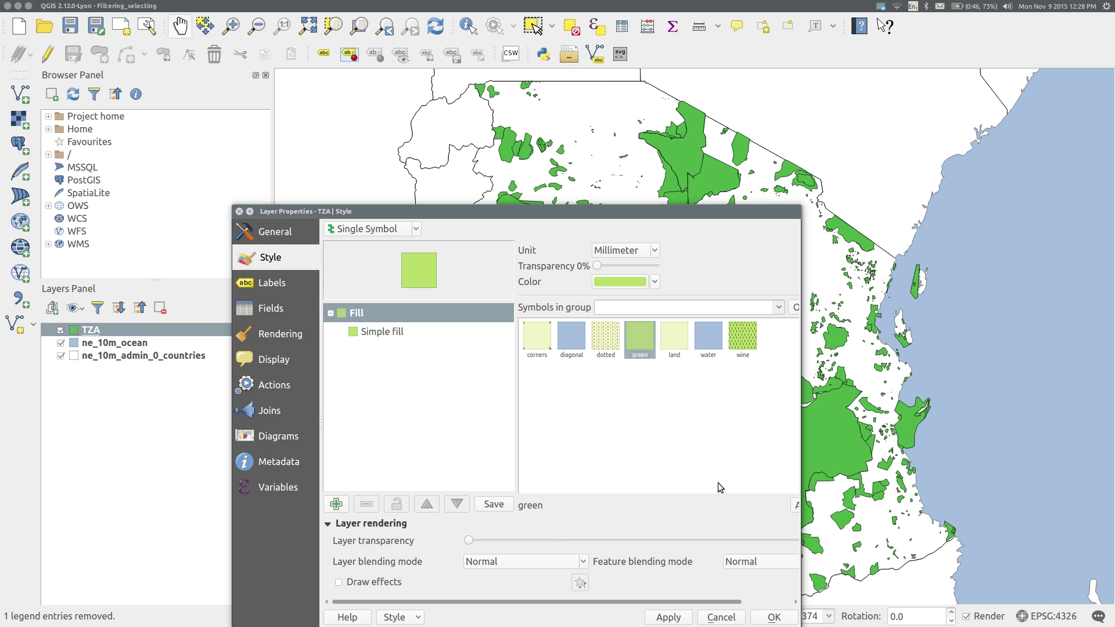
pyautogui.click(775, 617)
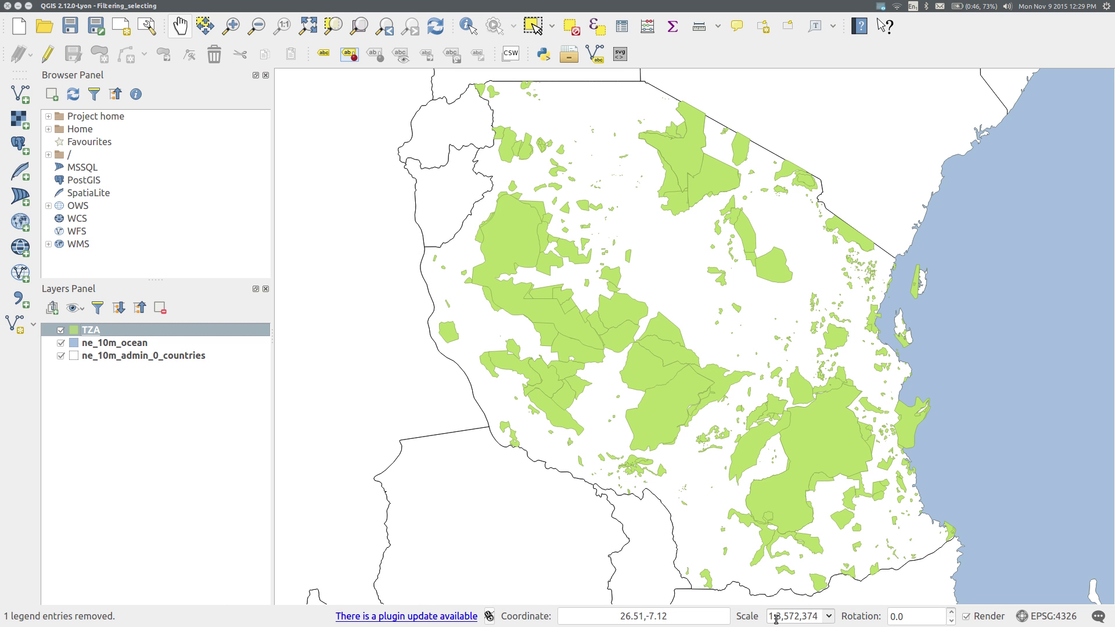